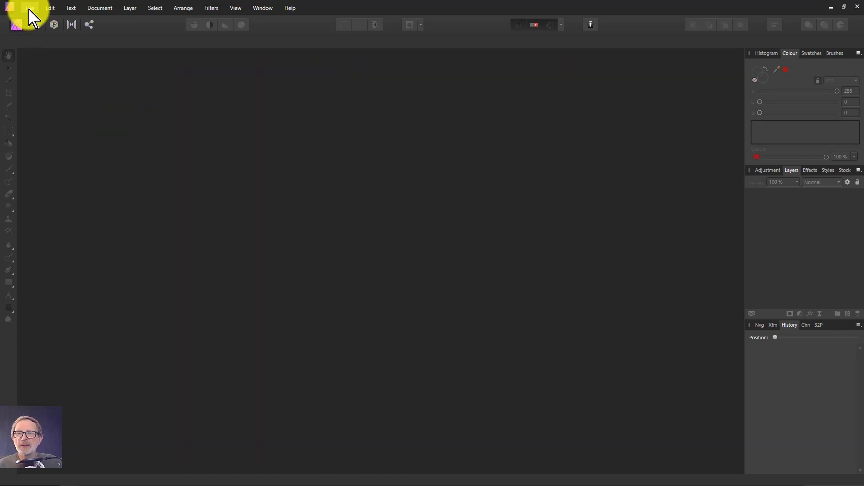
# - Open _DCC0360.jpg from the Baltic 2019 > edited folder
pyautogui.click(29, 9)
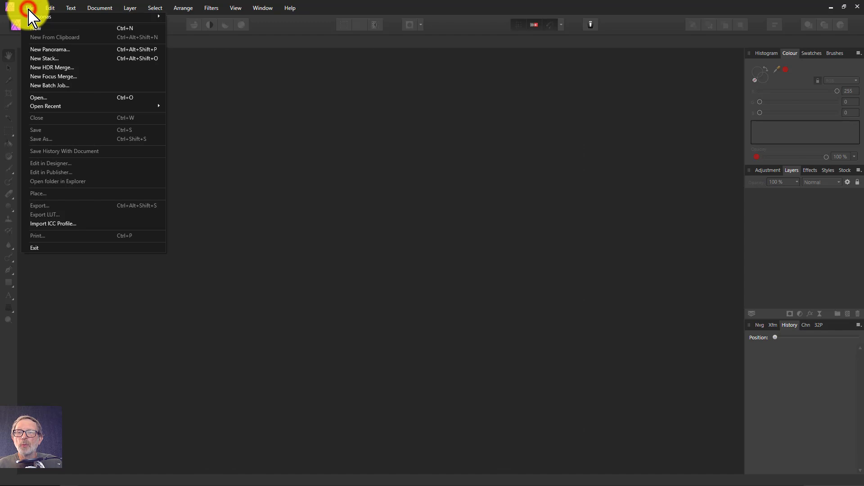
pyautogui.click(87, 98)
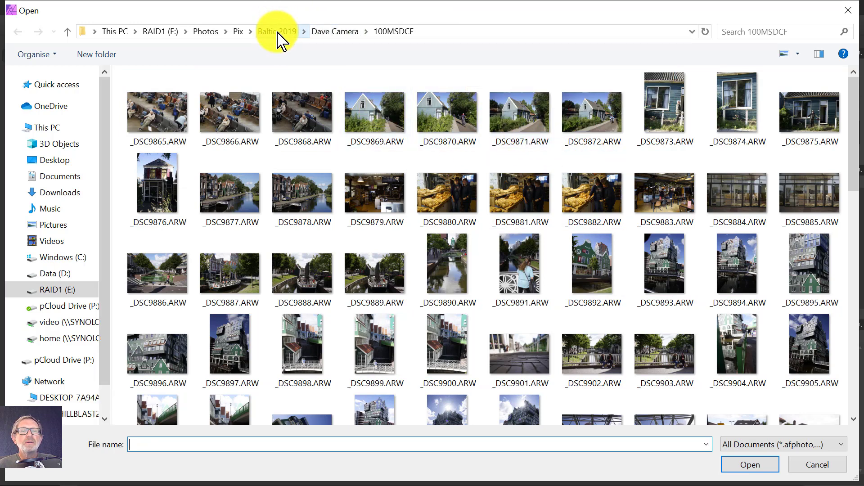
pyautogui.click(277, 32)
pyautogui.doubleClick(148, 114)
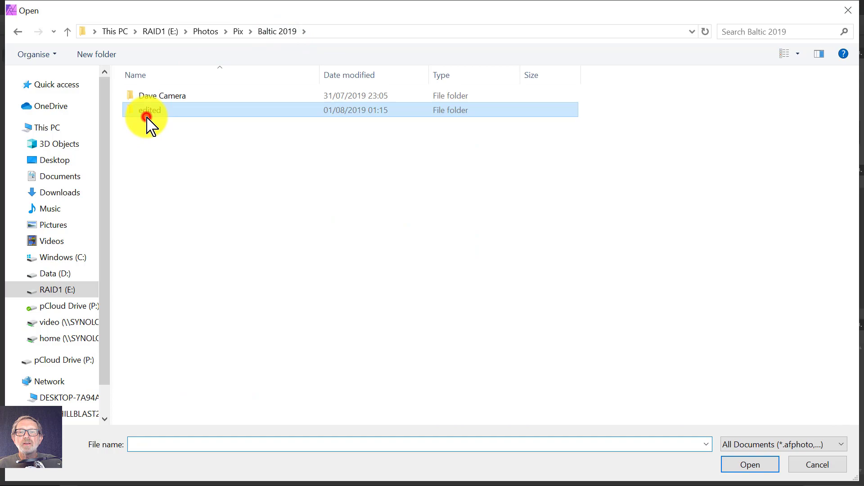
pyautogui.doubleClick(150, 125)
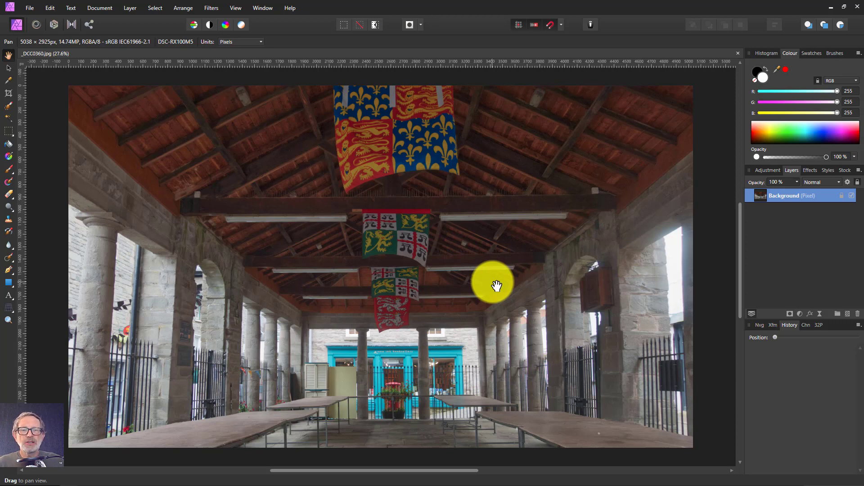
pyautogui.click(27, 8)
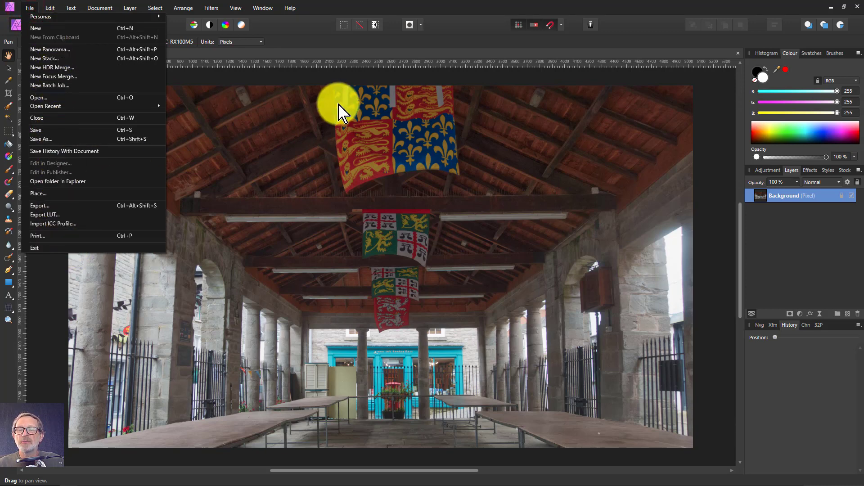
pyautogui.click(469, 47)
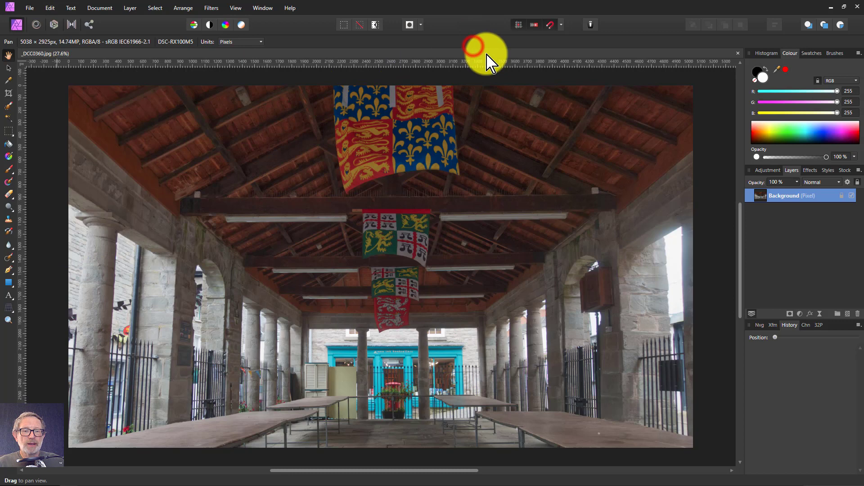